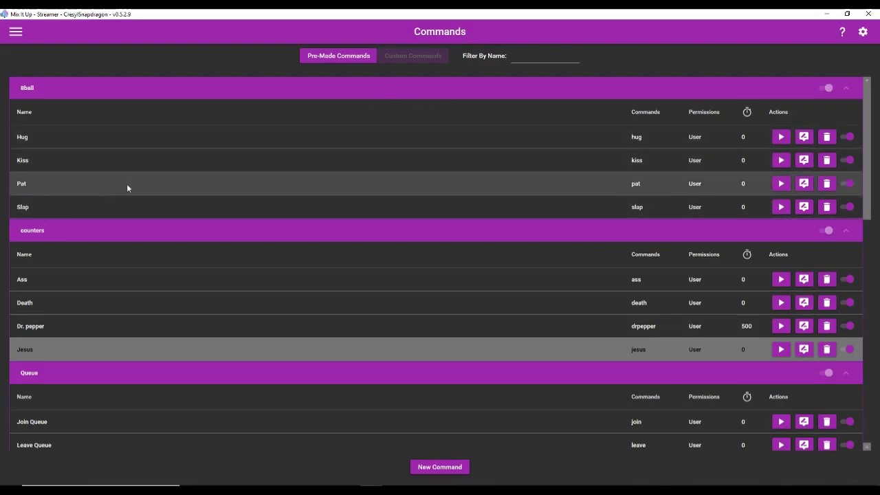
# Send a !hug mention of the other chat user from the Chat page to test the hug command.
pyautogui.click(16, 33)
pyautogui.click(31, 66)
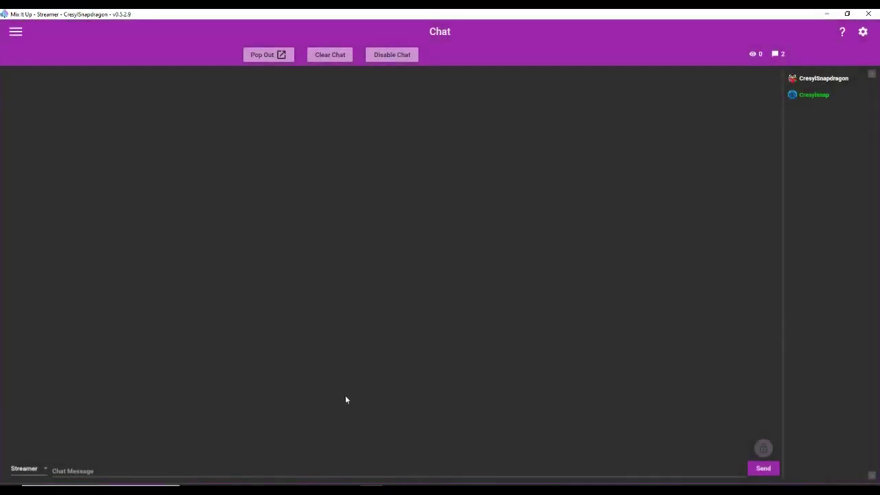
pyautogui.click(369, 471)
pyautogui.write('!hug @Cresylsnap')
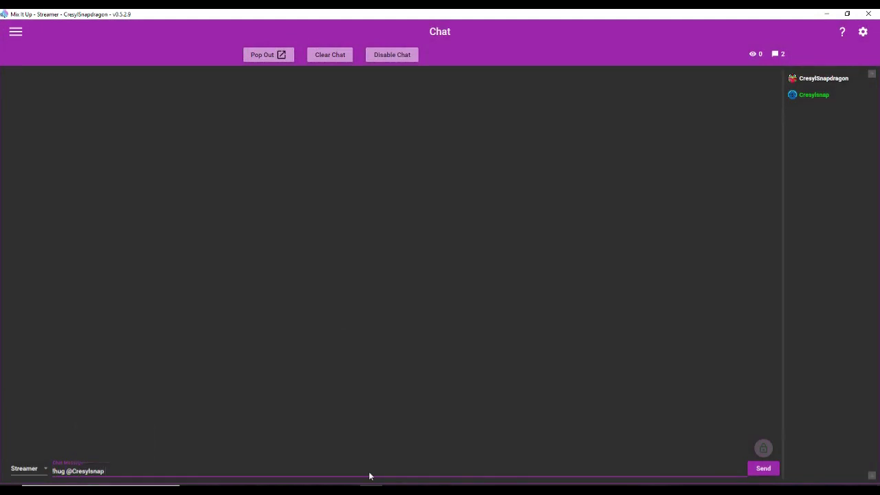
pyautogui.press('Return')
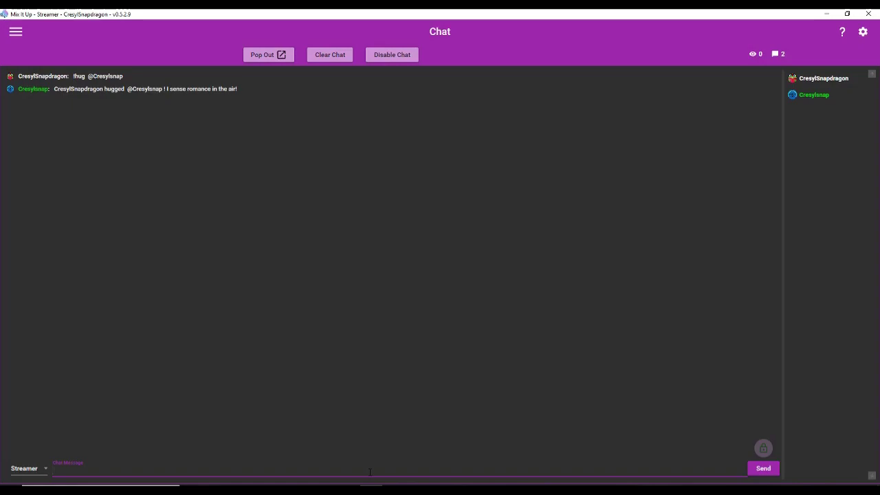
# Create a new advanced command on the Commands page and name it Kick.
pyautogui.click(22, 33)
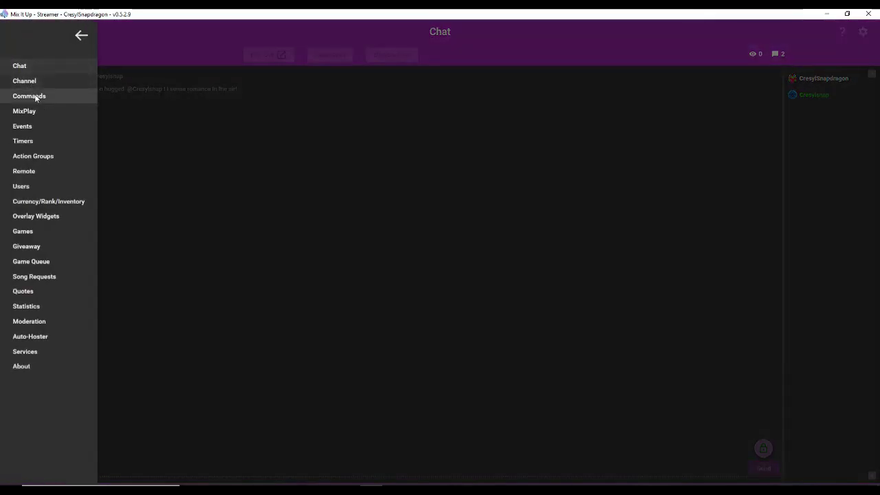
pyautogui.click(36, 97)
pyautogui.click(421, 467)
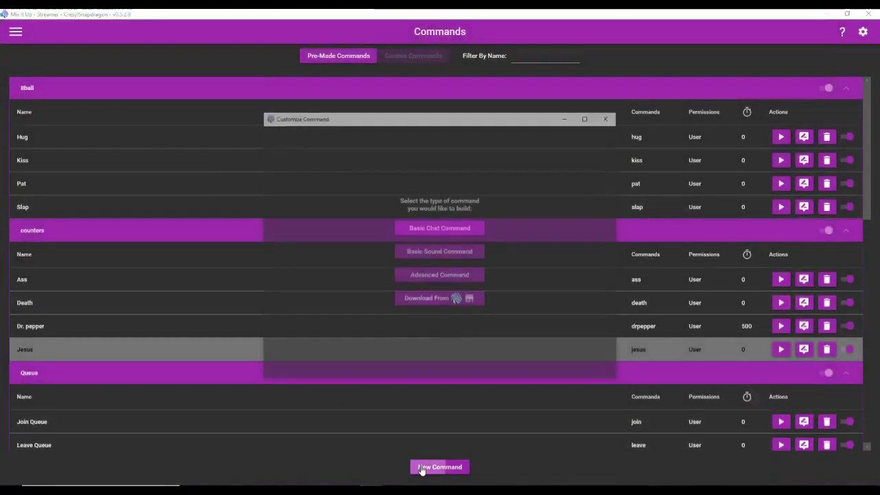
pyautogui.click(444, 277)
pyautogui.click(361, 143)
pyautogui.write('Kick')
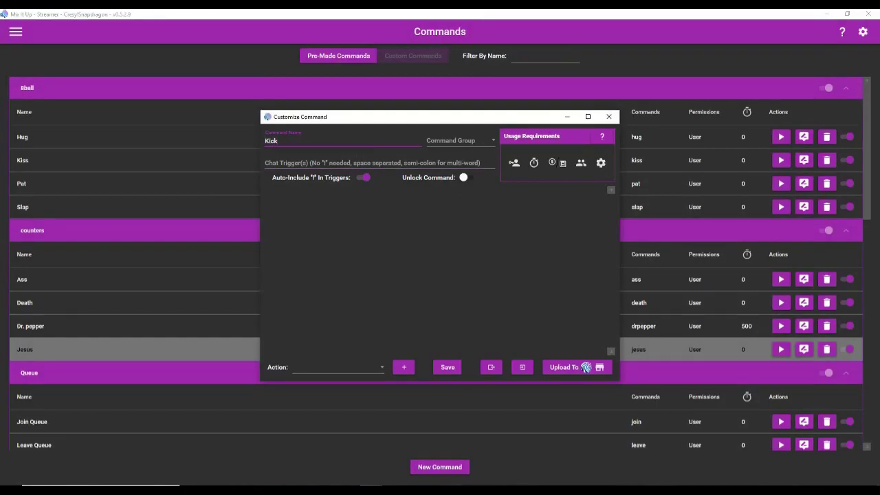
# Put Kick in the 8ball group with trigger kick and a 500 cooldown.
pyautogui.click(462, 141)
pyautogui.click(445, 183)
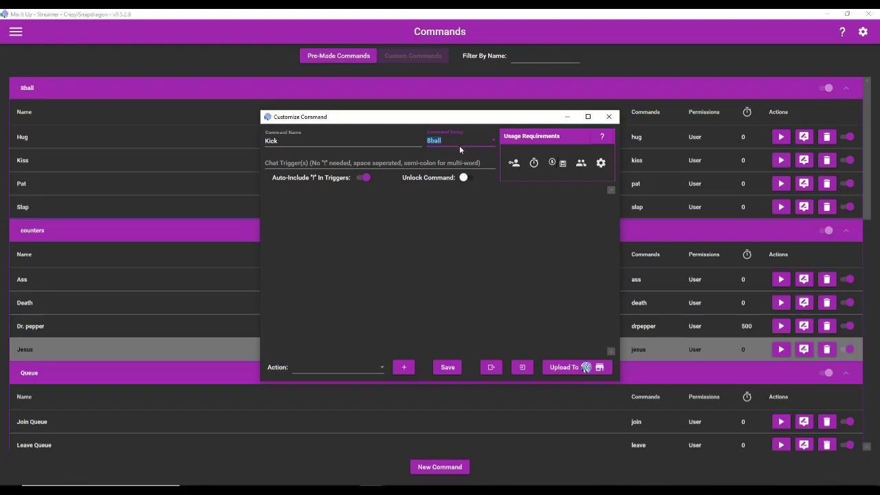
pyautogui.click(347, 165)
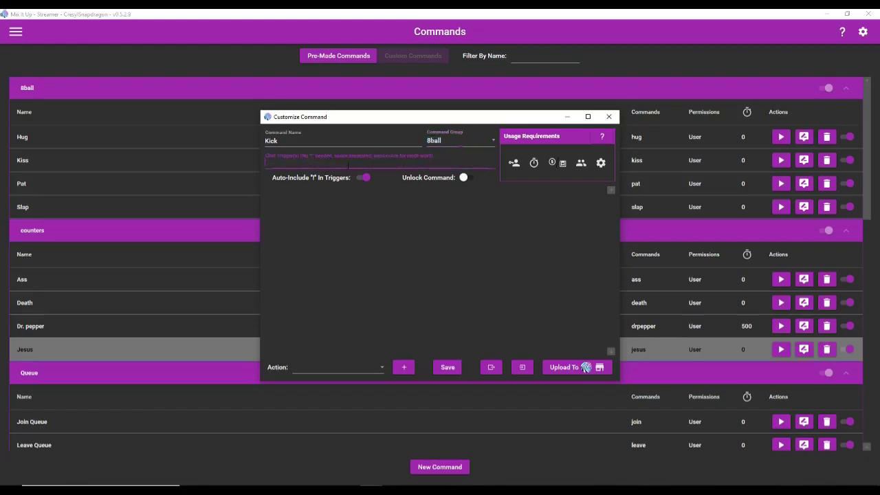
pyautogui.write('kick')
pyautogui.click(534, 163)
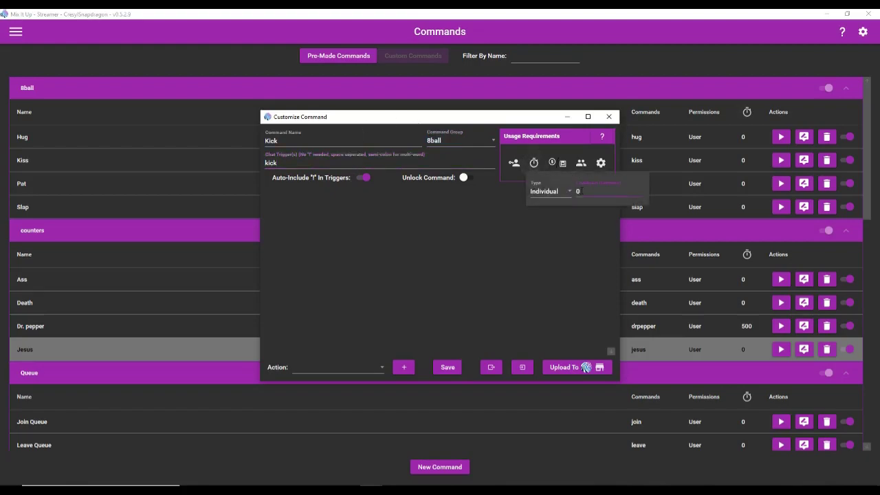
pyautogui.write('500')
# Add a File (Read & Write) action to Kick set to Read Random Line From File.
pyautogui.click(343, 369)
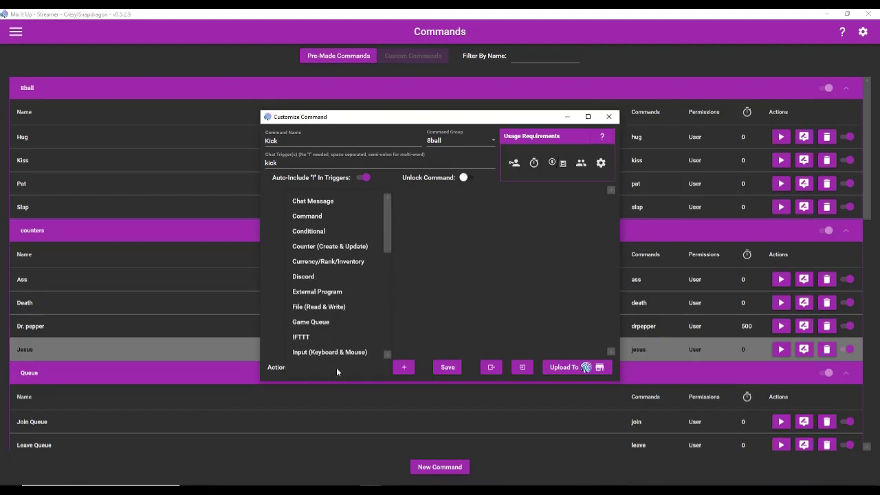
pyautogui.scroll(-5, 336, 247)
pyautogui.moveTo(387, 274); pyautogui.dragTo(375, 211)
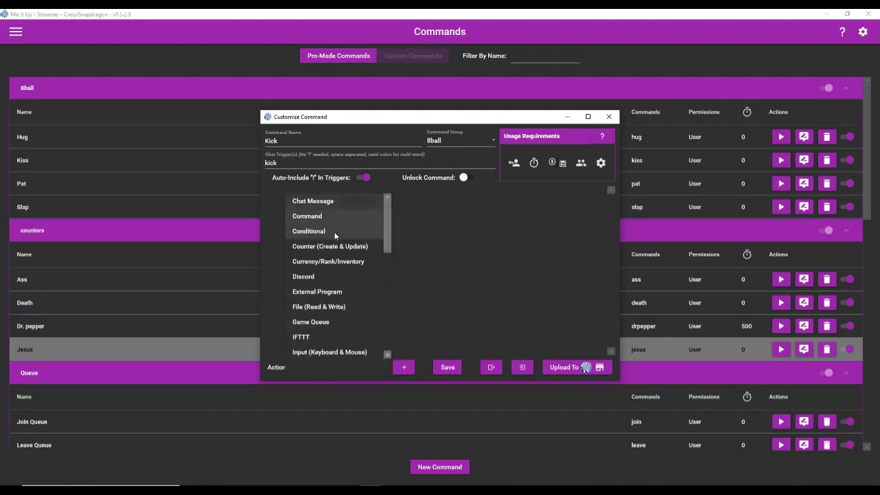
pyautogui.click(329, 308)
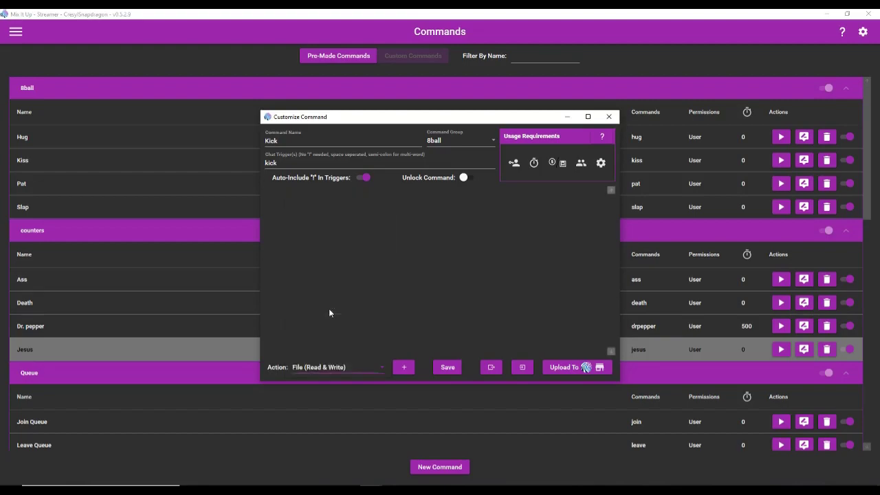
pyautogui.click(403, 367)
pyautogui.click(344, 247)
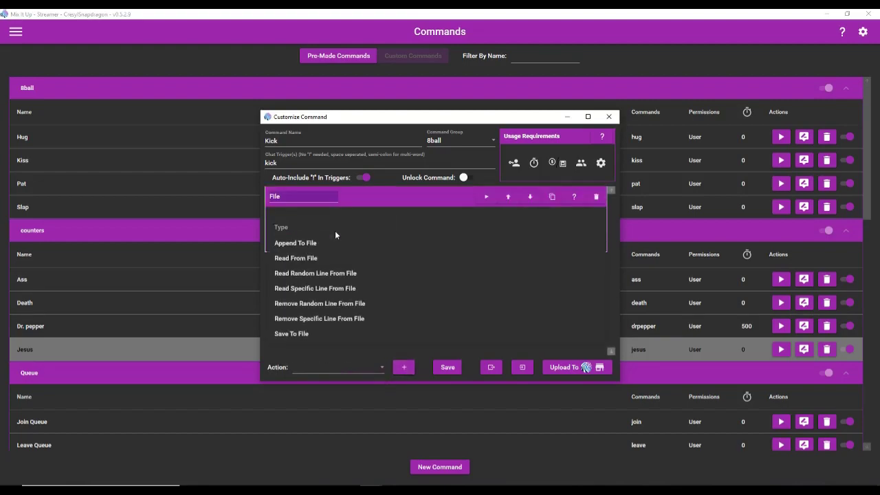
pyautogui.click(344, 274)
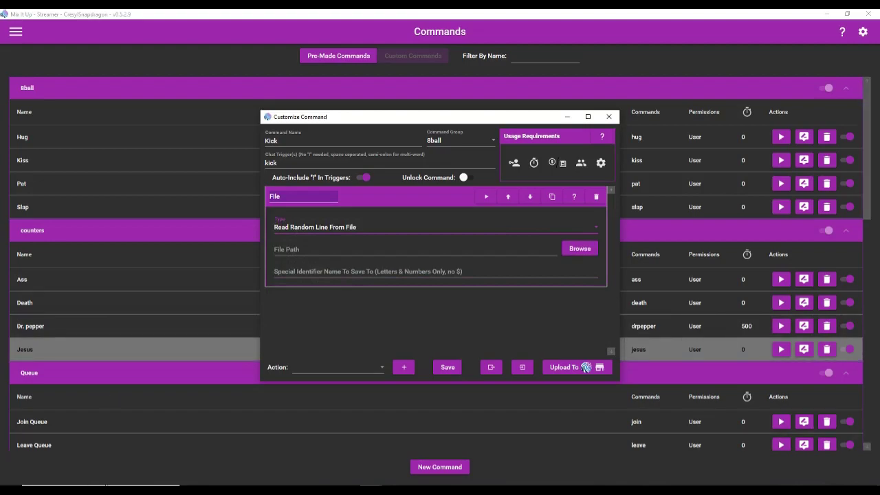
pyautogui.press('super')
# Launch a blank Notepad document and place it beside the command editor.
pyautogui.write('note')
pyautogui.click(82, 246)
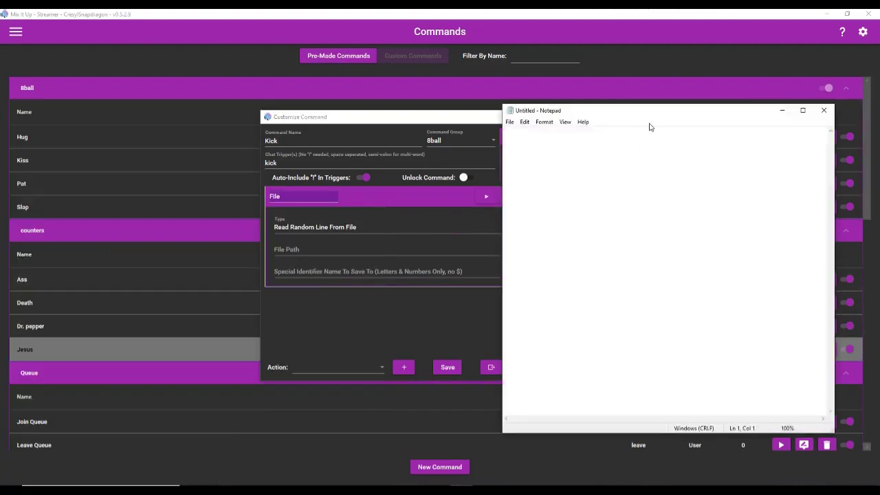
pyautogui.moveTo(652, 125); pyautogui.dragTo(480, 139)
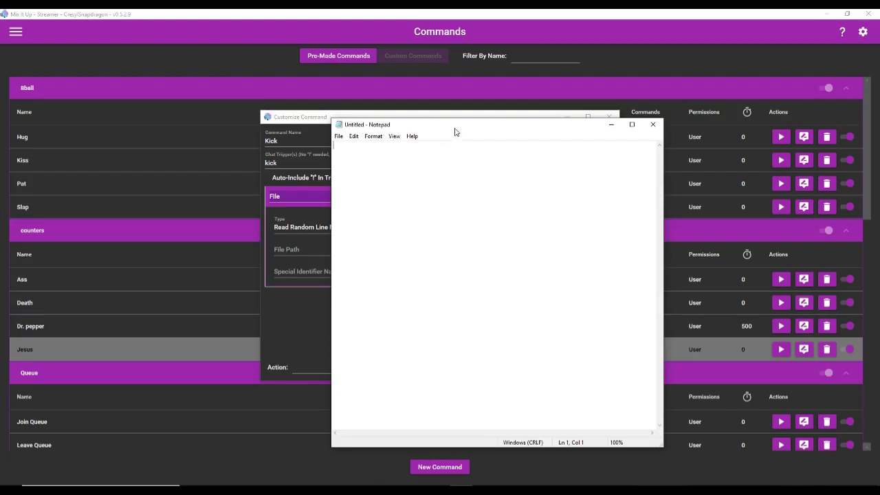
pyautogui.moveTo(455, 131); pyautogui.dragTo(606, 133)
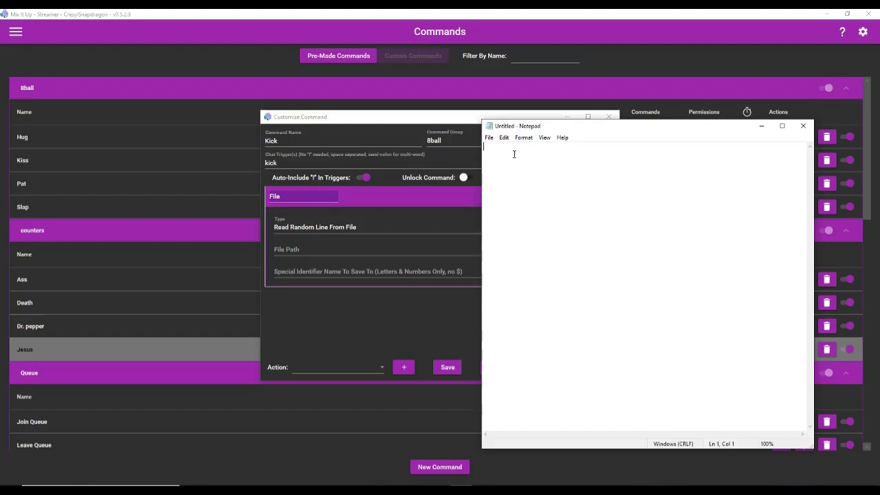
# Write the kick replies, including 'Ouch that hurt! Why did you do that?!?!' and '@$targetusername kind of liked that!'.
pyautogui.write('Ouch that hurt! ')
pyautogui.write('Why did you do t')
pyautogui.write('hat?!?!')
pyautogui.press('Return')
pyautogui.write('@$targetusername kind of liked that!')
pyautogui.press('Return')
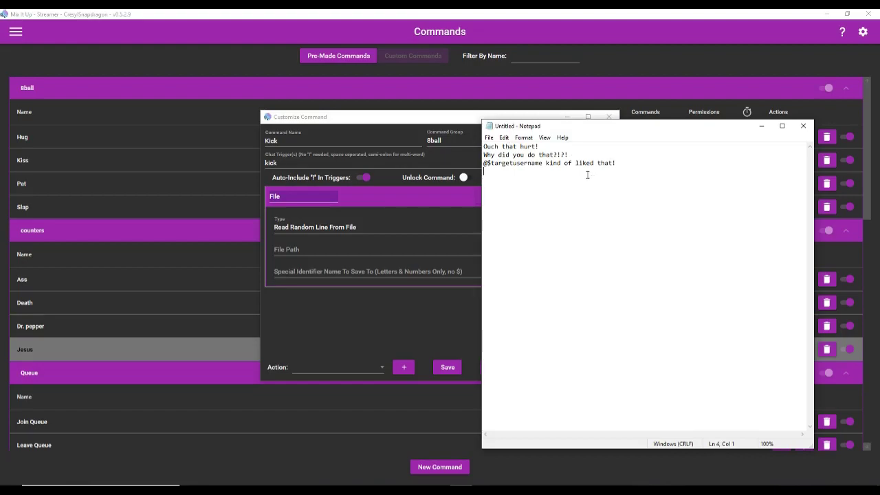
pyautogui.click(650, 167)
pyautogui.write("#RAWR You're mean! #unfollowed and #unloved! Wow! Didn't realize you have so much strength in that there foot!")
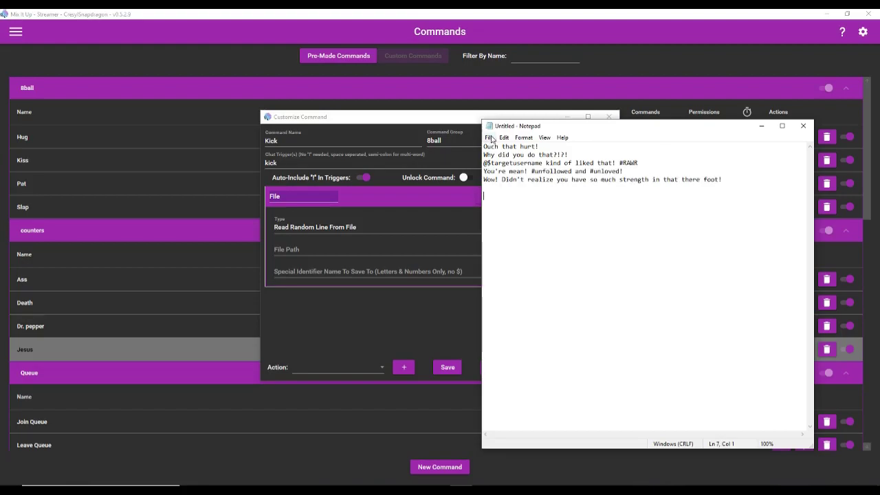
# Save the Notepad responses as the text file kick.
pyautogui.click(491, 138)
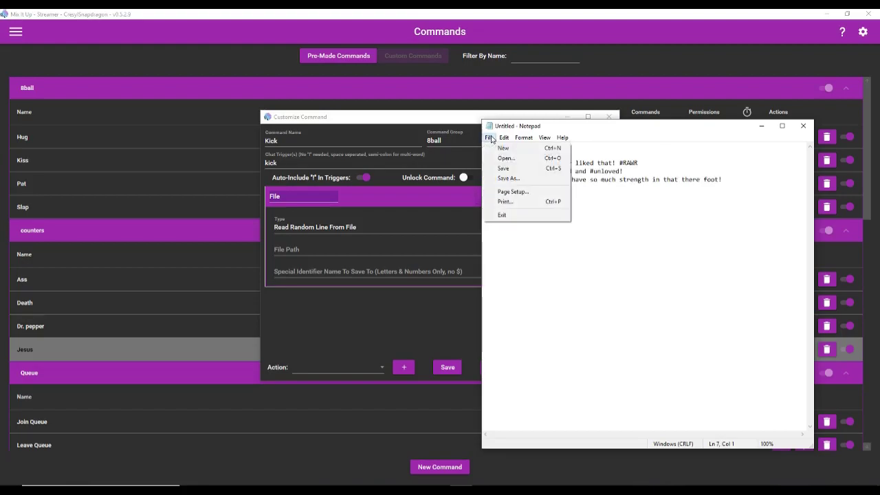
pyautogui.click(512, 180)
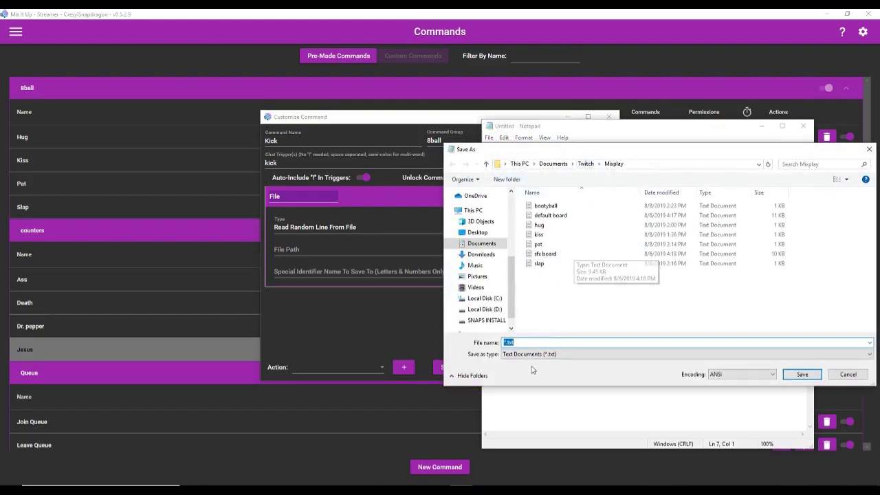
pyautogui.write('kick')
pyautogui.click(789, 379)
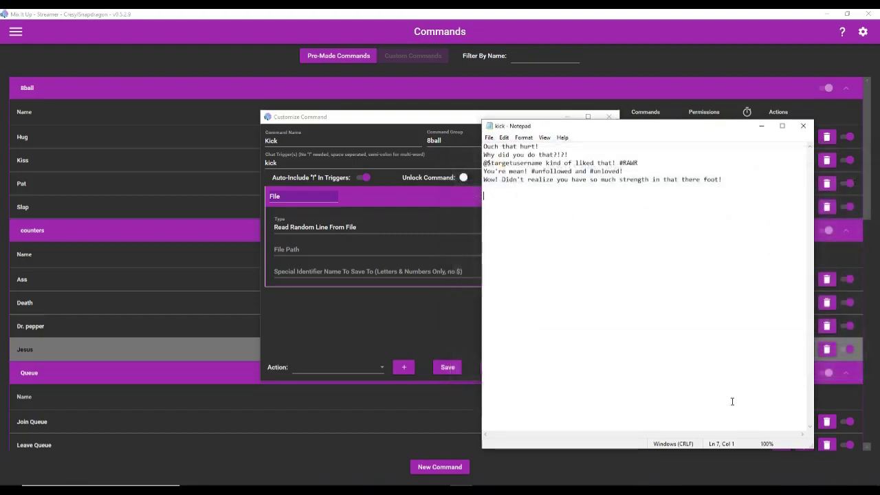
pyautogui.click(356, 330)
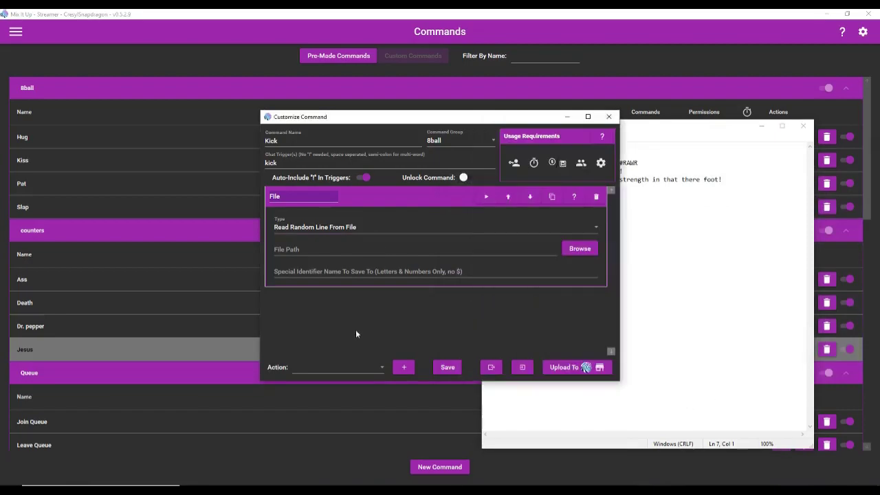
# Point the File action at Mixplay\kick.txt and store the line in identifier 'response'.
pyautogui.click(565, 248)
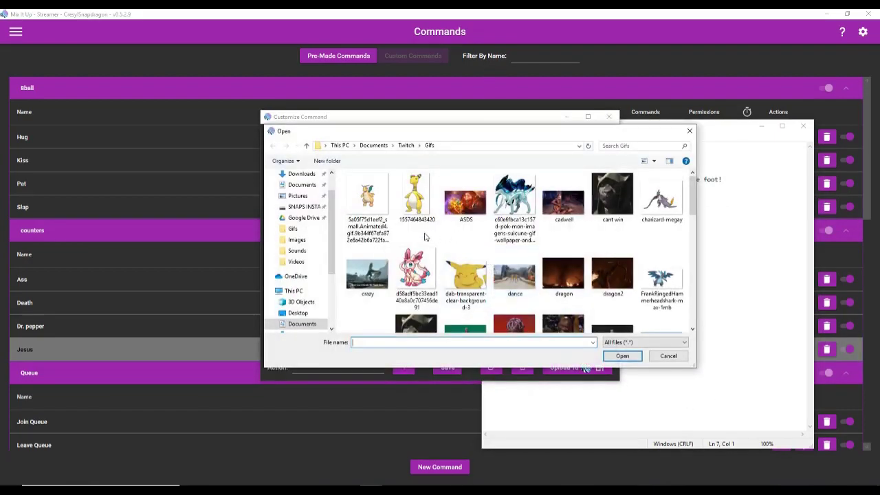
pyautogui.click(405, 145)
pyautogui.doubleClick(366, 275)
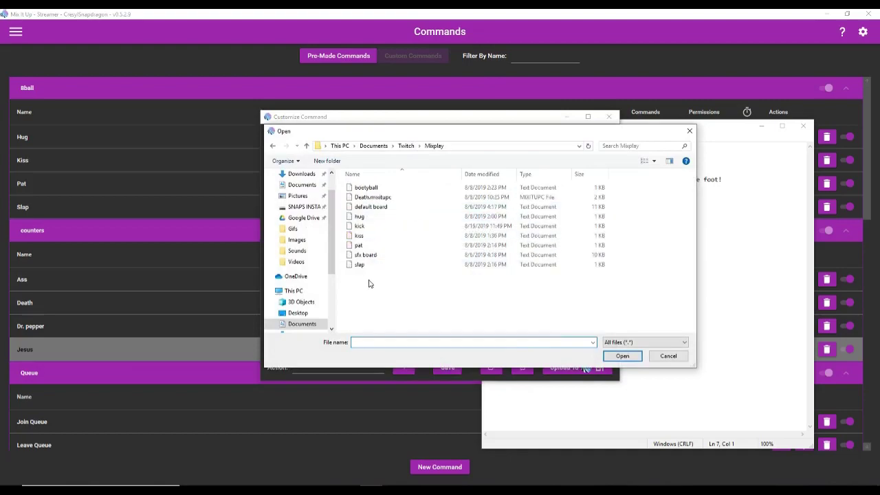
pyautogui.doubleClick(371, 229)
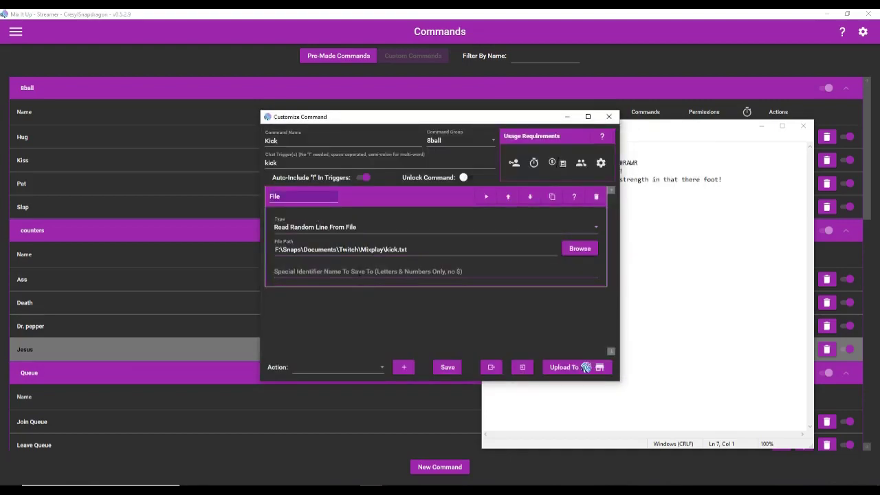
pyautogui.click(359, 272)
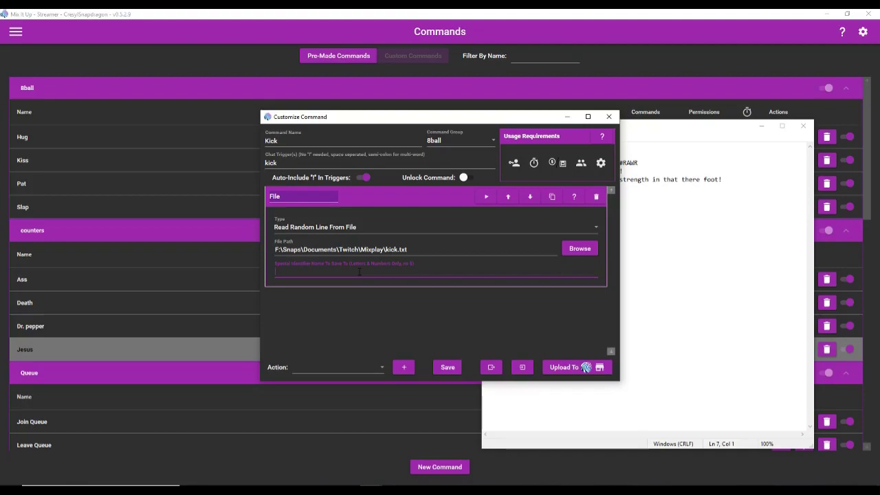
pyautogui.write('response')
# Add a Chat Message action to the Kick command.
pyautogui.click(348, 370)
pyautogui.scroll(-2, 354, 227)
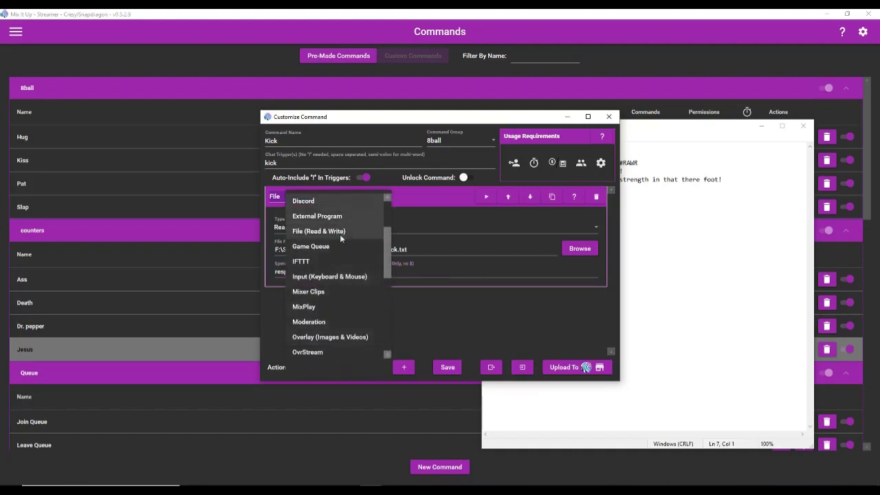
pyautogui.scroll(3, 358, 227)
pyautogui.click(341, 198)
pyautogui.click(403, 367)
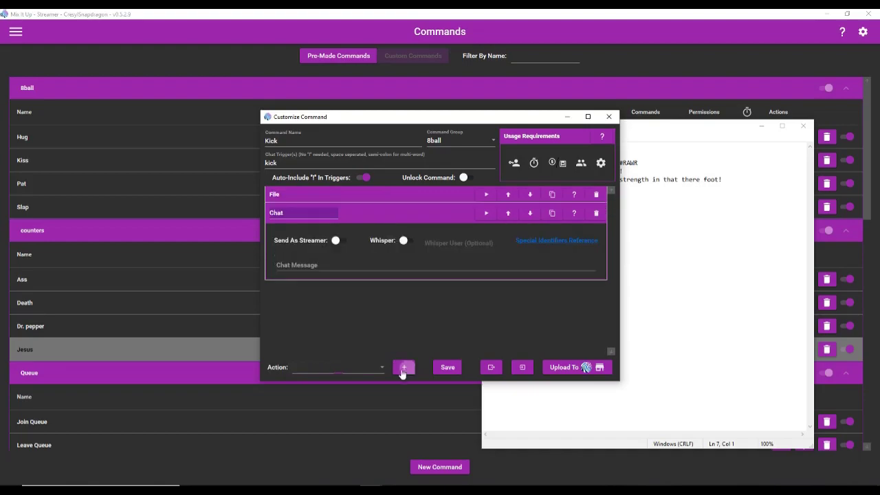
pyautogui.click(306, 195)
# Set the chat message to '@$username kicked @$targetusername! $response' and save Kick.
pyautogui.click(301, 350)
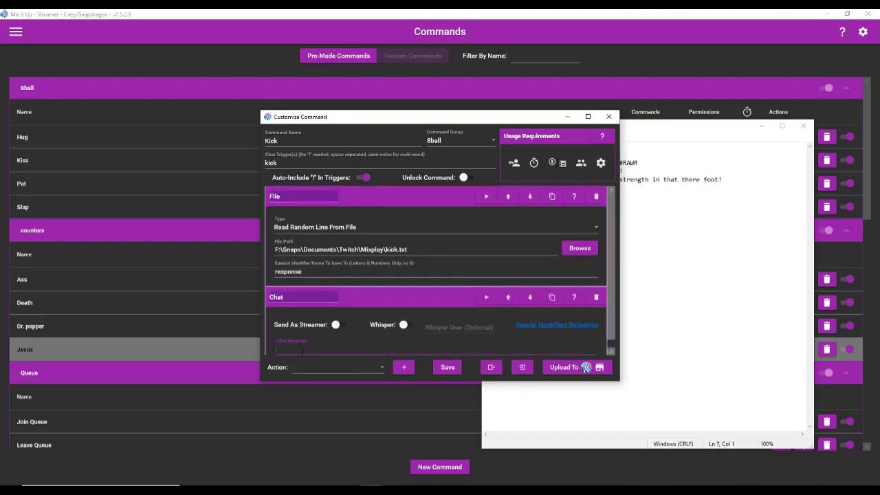
pyautogui.write('@$username kicked @$targetusernzame')
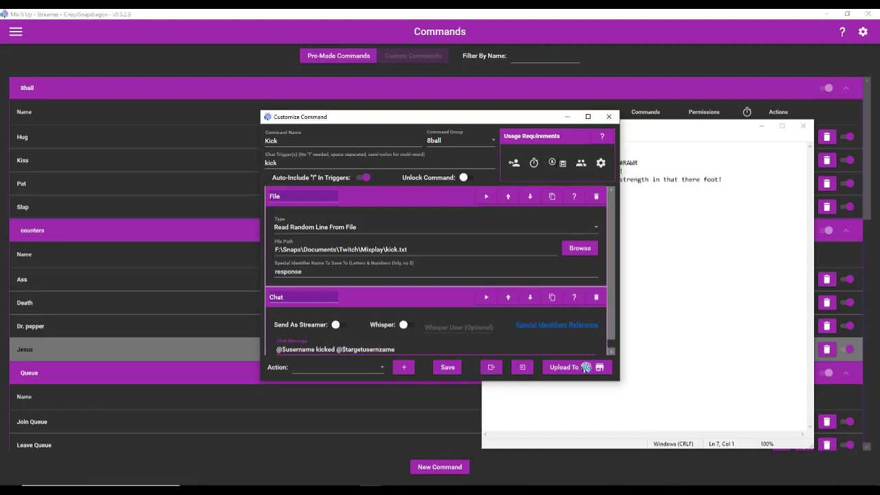
pyautogui.press('BackSpace')
pyautogui.press('BackSpace')
pyautogui.press('BackSpace')
pyautogui.press('BackSpace')
pyautogui.write('ame')
pyautogui.write('$response')
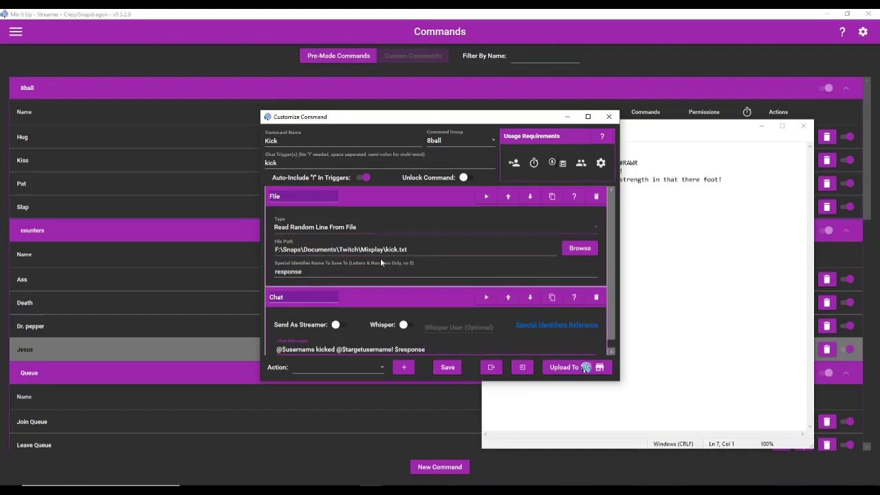
pyautogui.moveTo(426, 349); pyautogui.dragTo(282, 349)
pyautogui.click(432, 347)
pyautogui.scroll(-1, 447, 352)
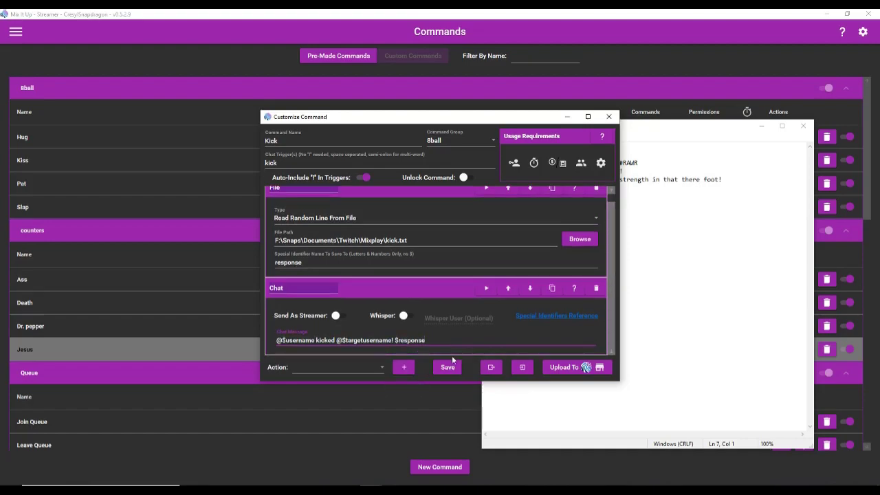
pyautogui.click(446, 367)
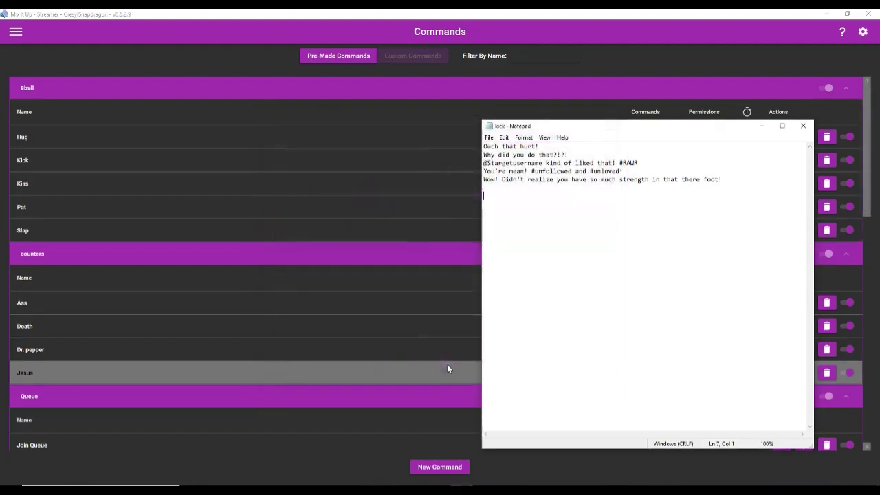
# Send !kick with an autocompleted viewer mention in Chat to test the Kick command.
pyautogui.click(762, 126)
pyautogui.click(15, 31)
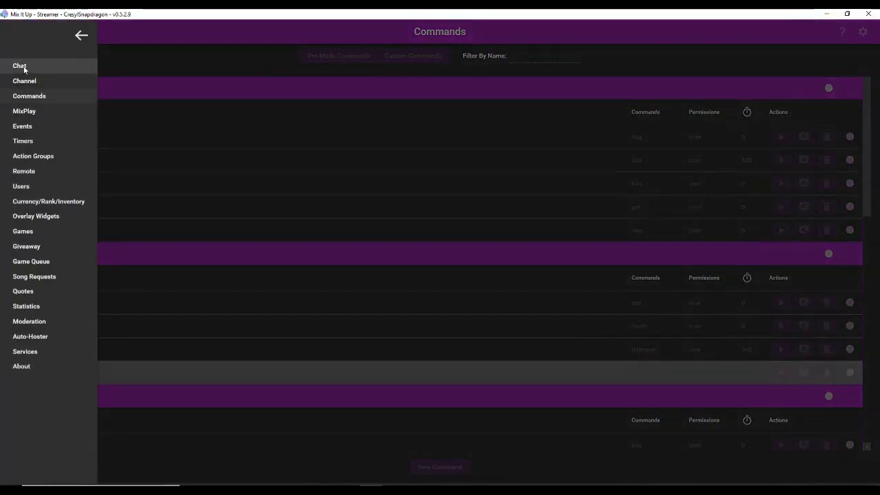
pyautogui.click(21, 66)
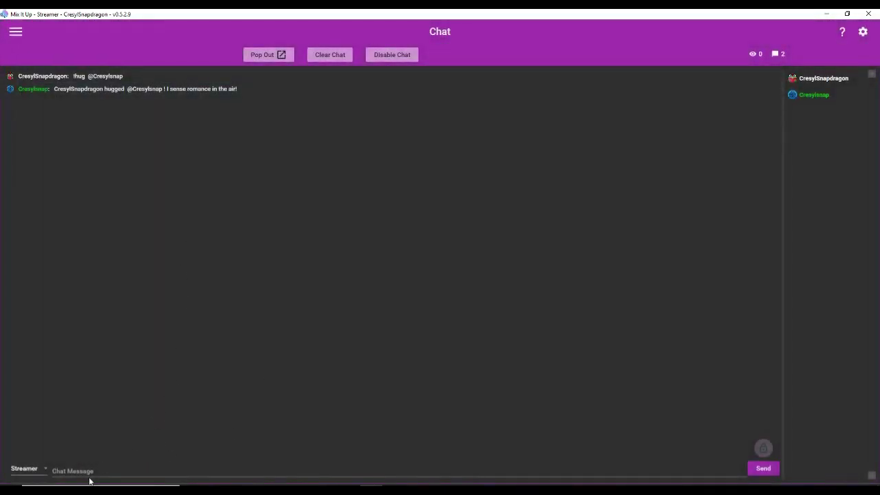
pyautogui.click(86, 469)
pyautogui.write('@')
pyautogui.press('BackSpace')
pyautogui.write('!kick @c')
pyautogui.press('Tab')
pyautogui.press('Return')
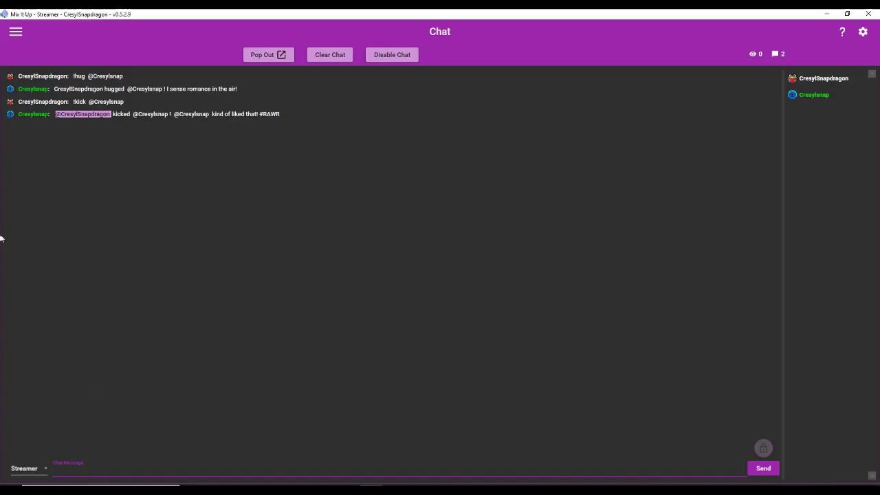
# Return to Commands and save a new cooldown value on the Hug command.
pyautogui.click(15, 31)
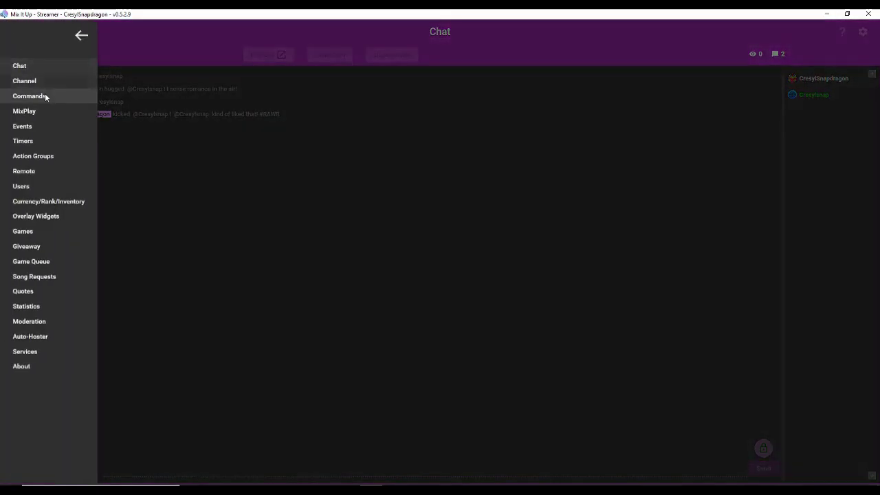
pyautogui.click(44, 94)
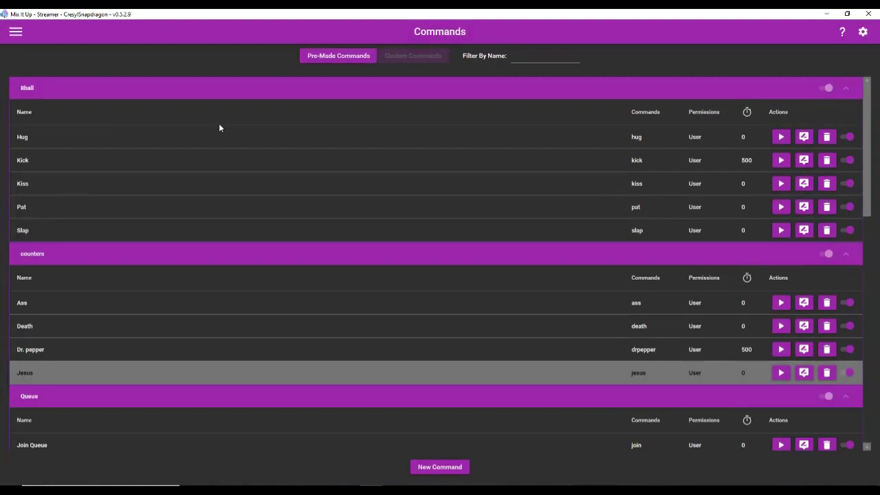
pyautogui.click(802, 137)
pyautogui.moveTo(534, 165)
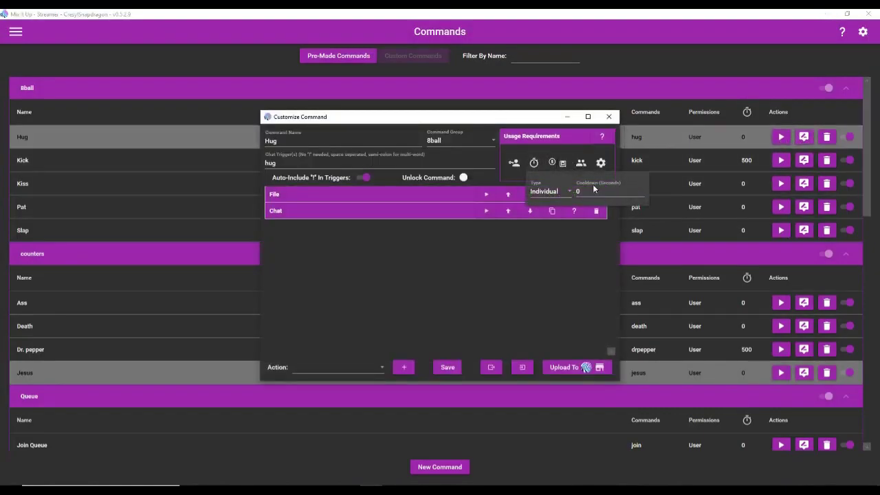
pyautogui.press('BackSpace')
pyautogui.write('300')
pyautogui.click(447, 367)
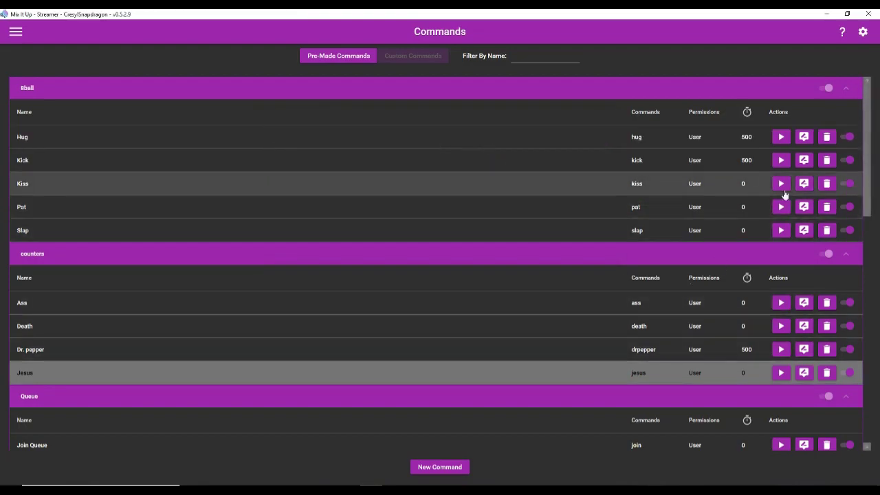
# Give the Kiss command a 500 cooldown and save it.
pyautogui.click(803, 184)
pyautogui.moveTo(540, 164)
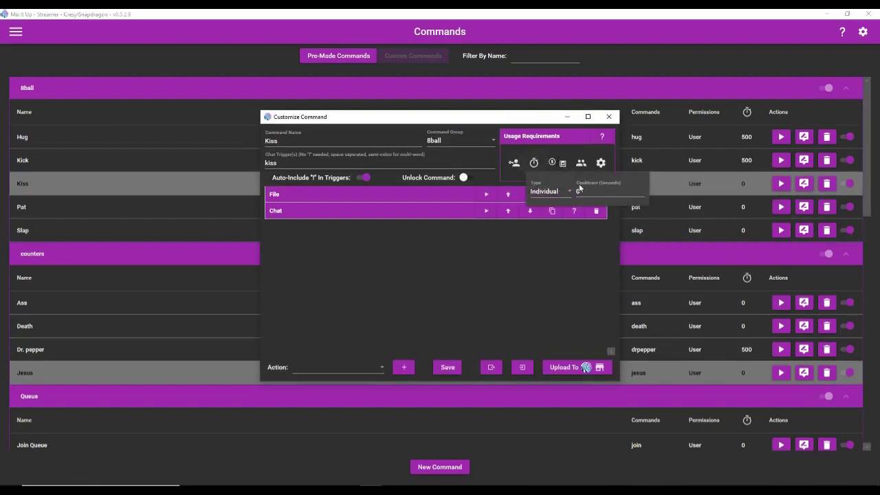
pyautogui.write('500')
pyautogui.click(446, 367)
# Enter 500 as the Pat command's cooldown.
pyautogui.click(803, 207)
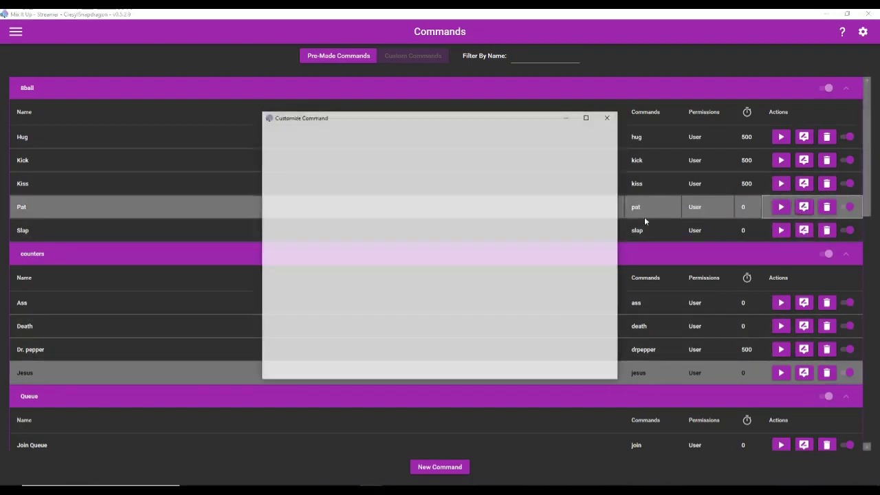
pyautogui.moveTo(535, 169)
pyautogui.click(582, 191)
pyautogui.write('500')
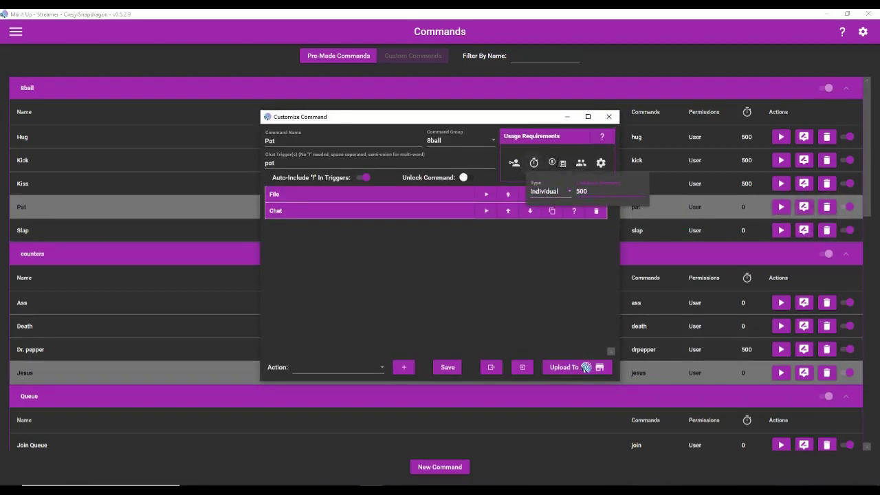